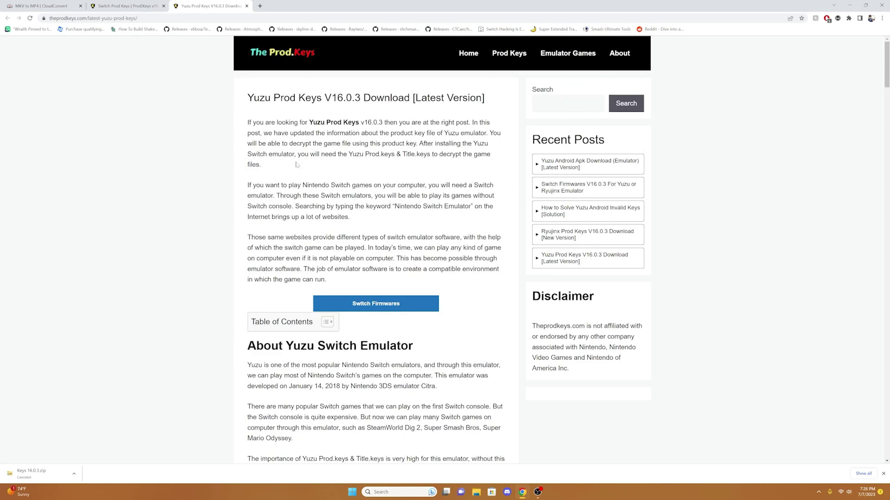
Scroll the Yuzu Prod Keys v16.0.3 article down to its table of download links
{"action": "scroll", "coordinate": [296, 164], "scroll_direction": "down", "scroll_amount": 10}
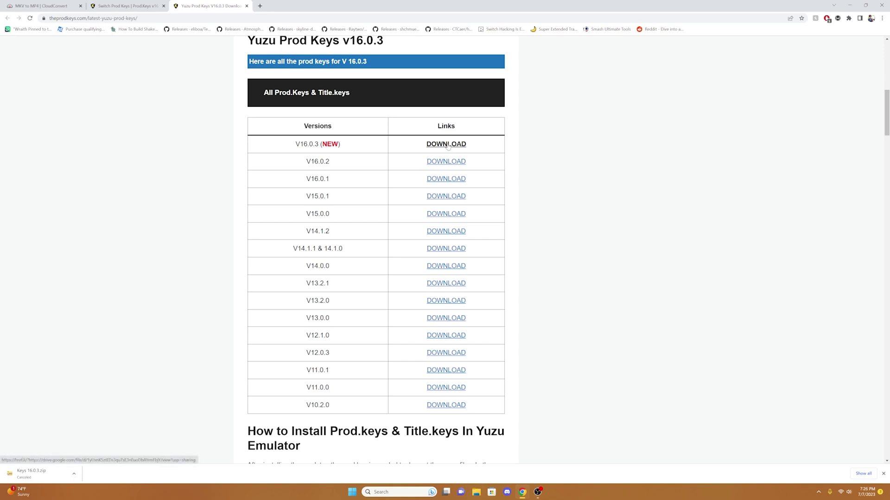
Download Keys 16.0.3.zip from Google Drive and show it in the Downloads folder
{"action": "left_click", "coordinate": [446, 146]}
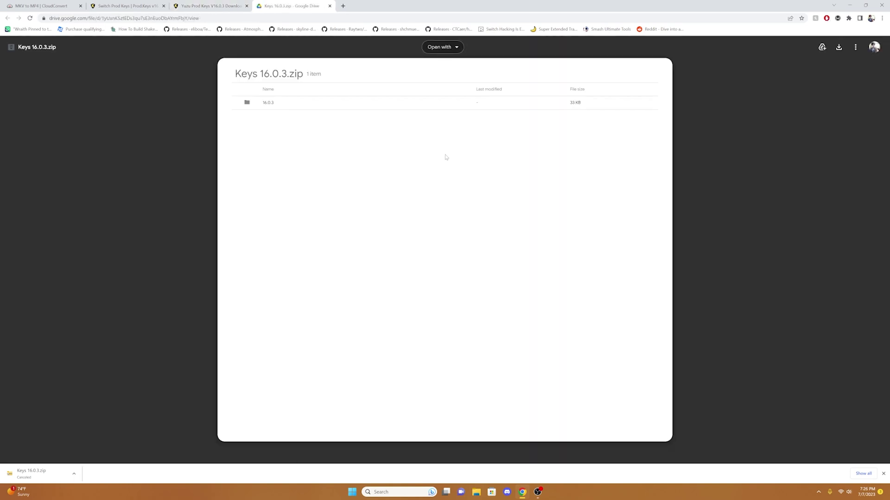
{"action": "left_click", "coordinate": [838, 47]}
{"action": "left_click", "coordinate": [74, 474]}
{"action": "left_click", "coordinate": [97, 448]}
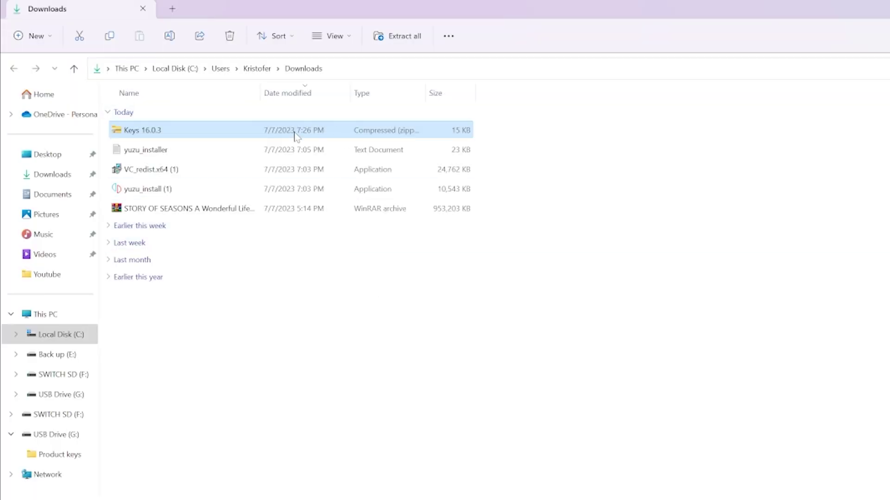
Open the Keys 16.0.3.zip archive's 16.0.3 folder and the desktop Product keys folder
{"action": "double_click", "coordinate": [294, 132]}
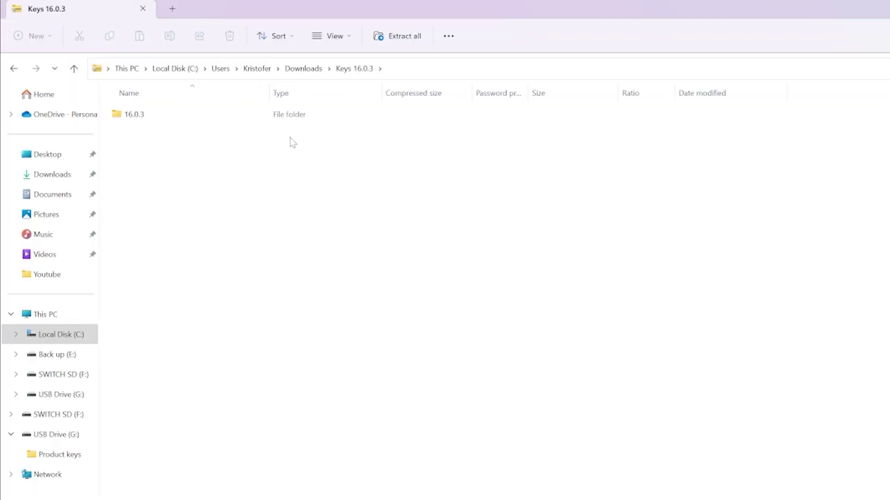
{"action": "double_click", "coordinate": [284, 120]}
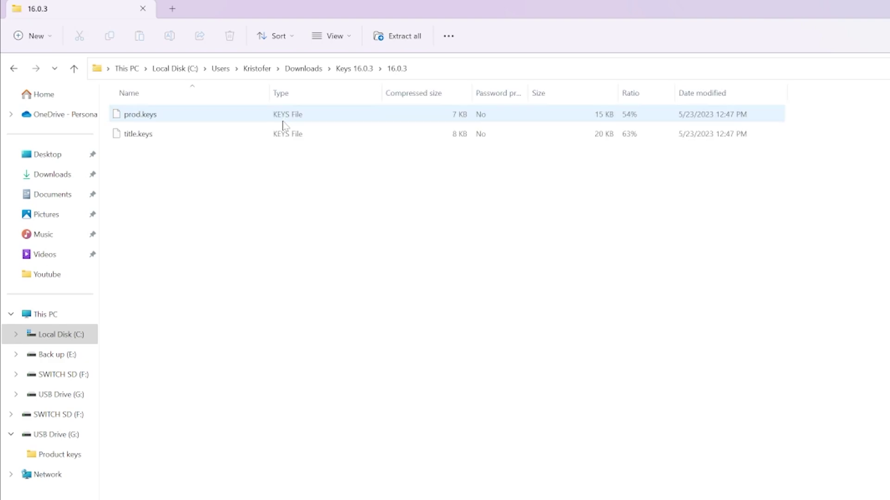
{"action": "left_click_drag", "start_coordinate": [267, 182], "coordinate": [144, 105]}
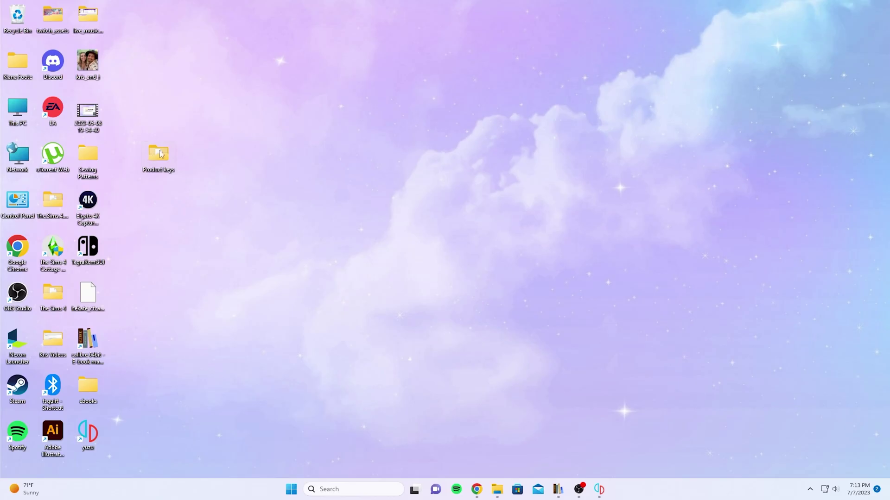
{"action": "double_click", "coordinate": [159, 154]}
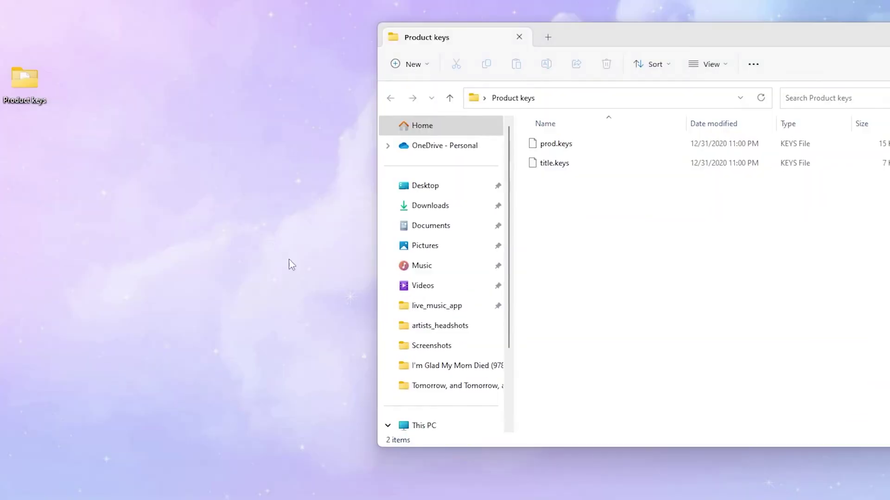
Create a new desktop folder named 'keys'
{"action": "right_click", "coordinate": [341, 274]}
{"action": "mouse_move", "coordinate": [320, 342]}
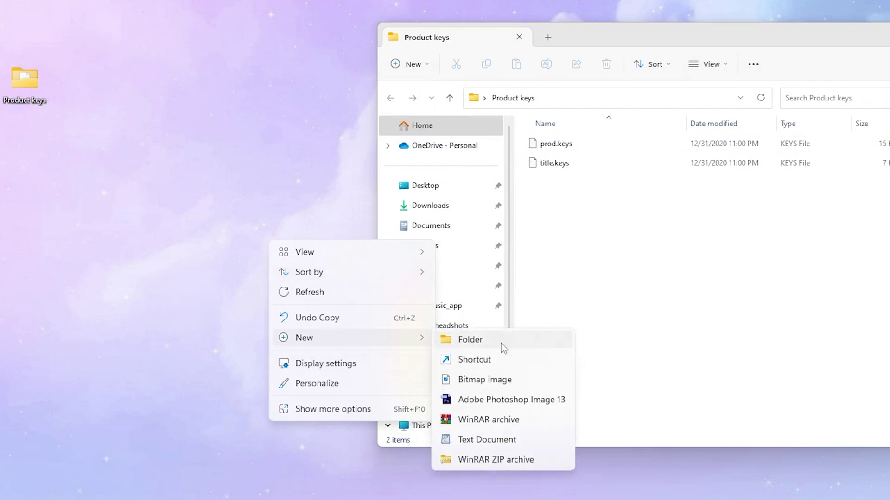
{"action": "left_click", "coordinate": [501, 344]}
{"action": "type", "text": "keys"}
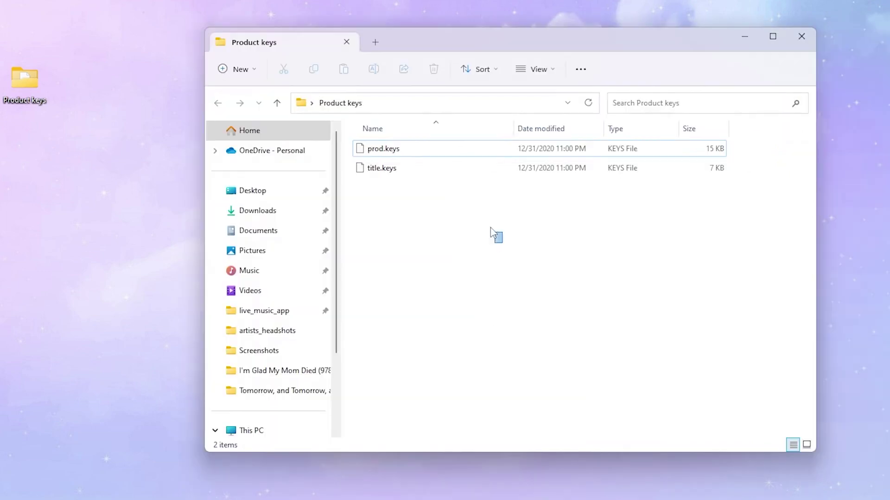
Copy prod.keys and title.keys from Product keys into the new keys folder
{"action": "left_click_drag", "start_coordinate": [500, 242], "coordinate": [426, 154]}
{"action": "right_click", "coordinate": [426, 155]}
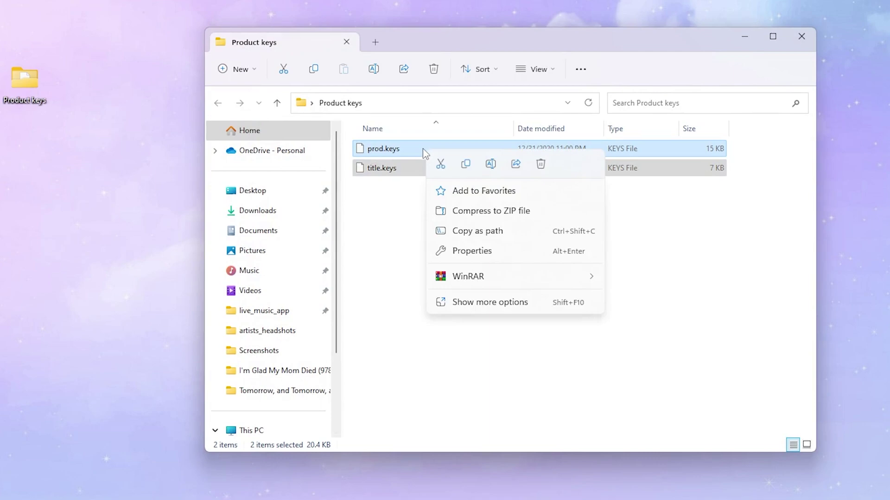
{"action": "left_click", "coordinate": [466, 164]}
{"action": "left_click", "coordinate": [801, 36]}
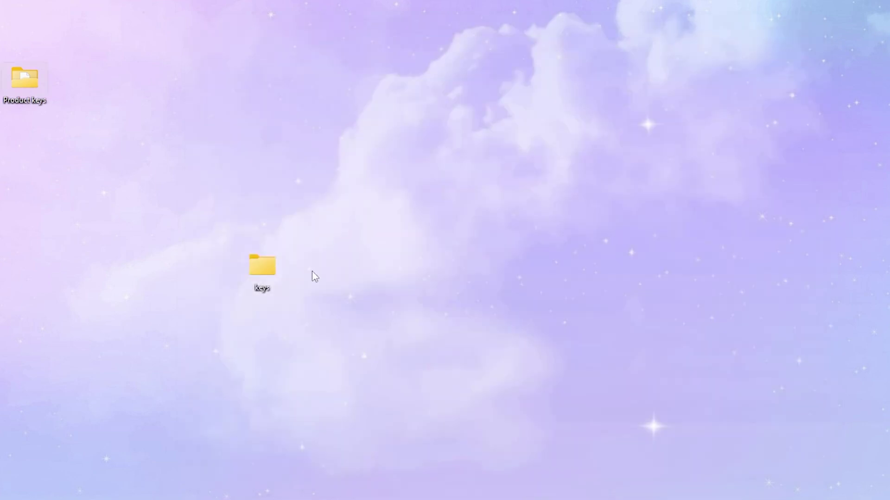
{"action": "double_click", "coordinate": [270, 278]}
{"action": "right_click", "coordinate": [451, 218]}
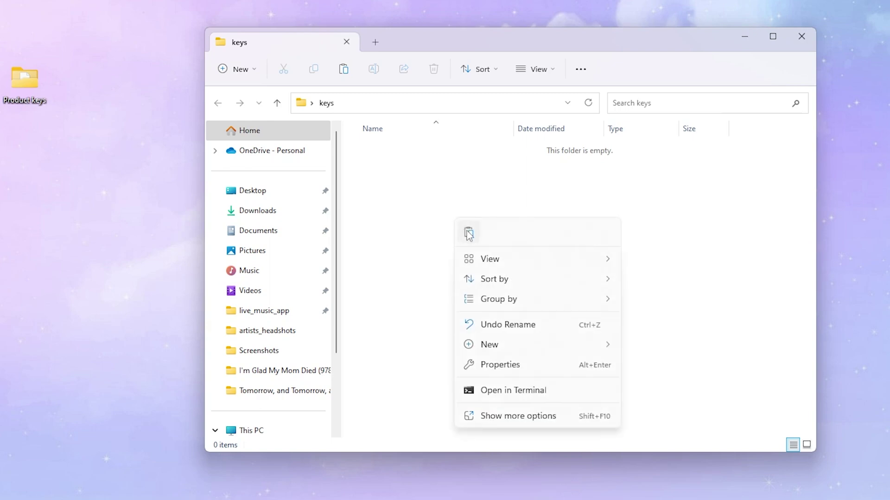
{"action": "left_click", "coordinate": [469, 234]}
{"action": "left_click", "coordinate": [514, 245]}
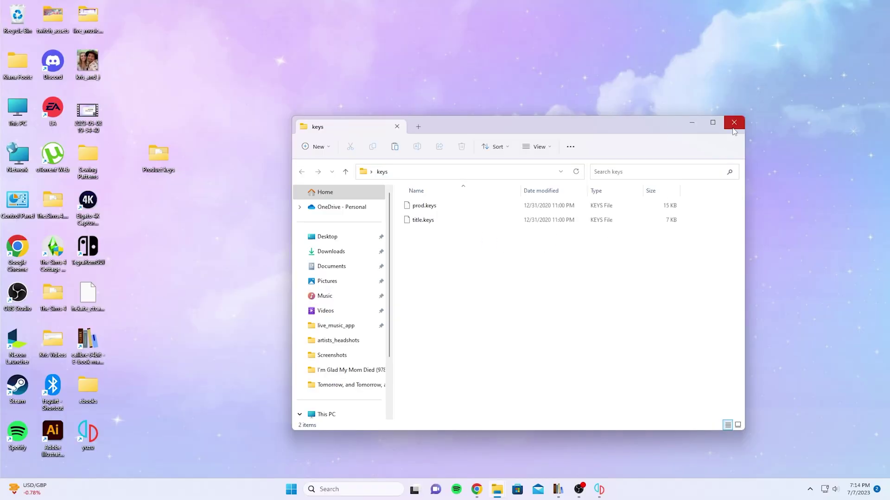
{"action": "left_click", "coordinate": [801, 36]}
Move the keys folder below Product keys, then download and keep yuzu_install.exe for Windows x64
{"action": "left_click_drag", "start_coordinate": [331, 290], "coordinate": [156, 243]}
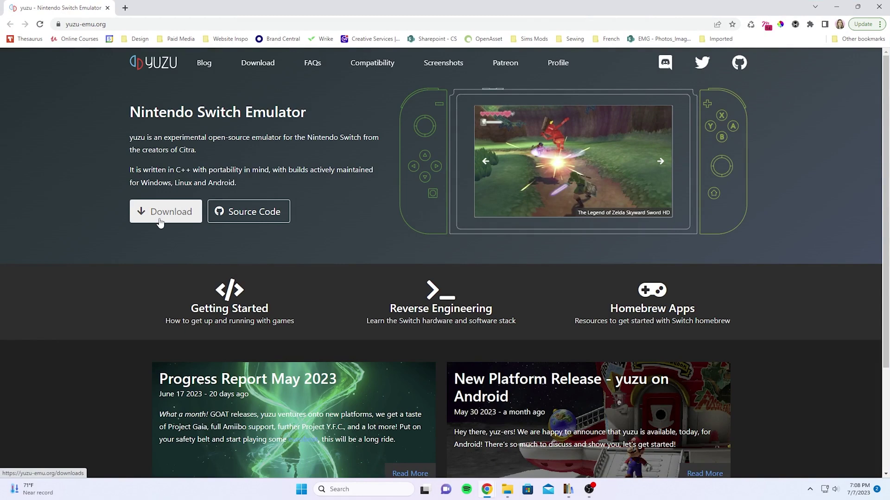
{"action": "left_click", "coordinate": [159, 219]}
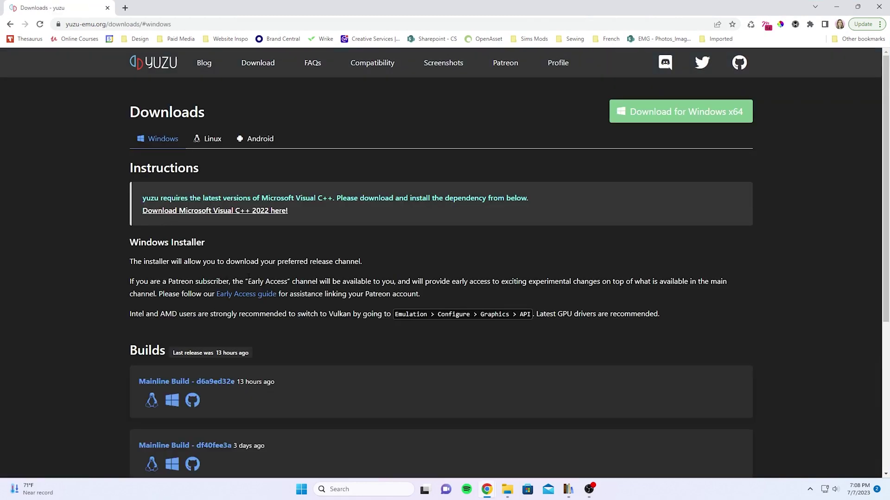
{"action": "left_click", "coordinate": [701, 121]}
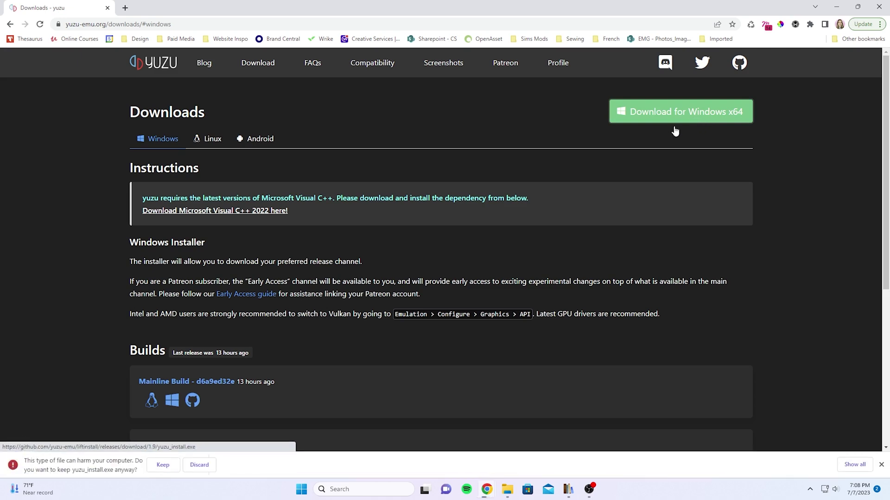
{"action": "left_click", "coordinate": [163, 465]}
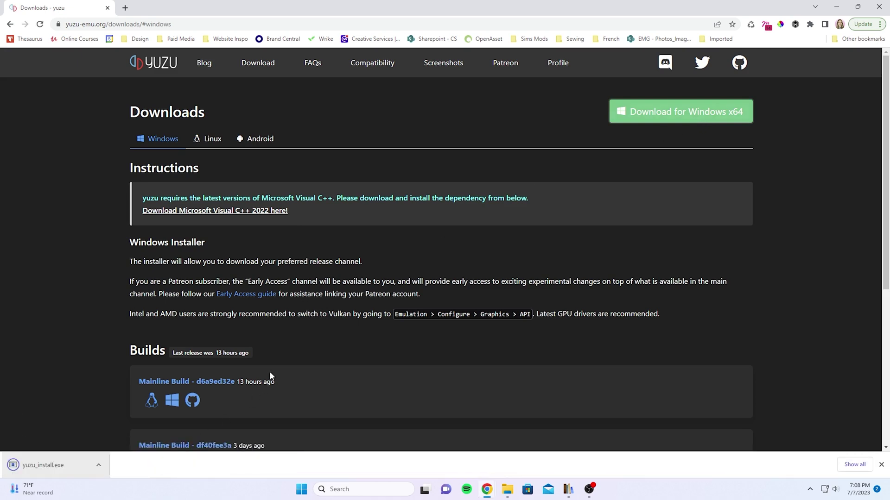
Download and keep the Visual C++ 2022 redistributable VC_redist.x64.exe
{"action": "left_click", "coordinate": [194, 217]}
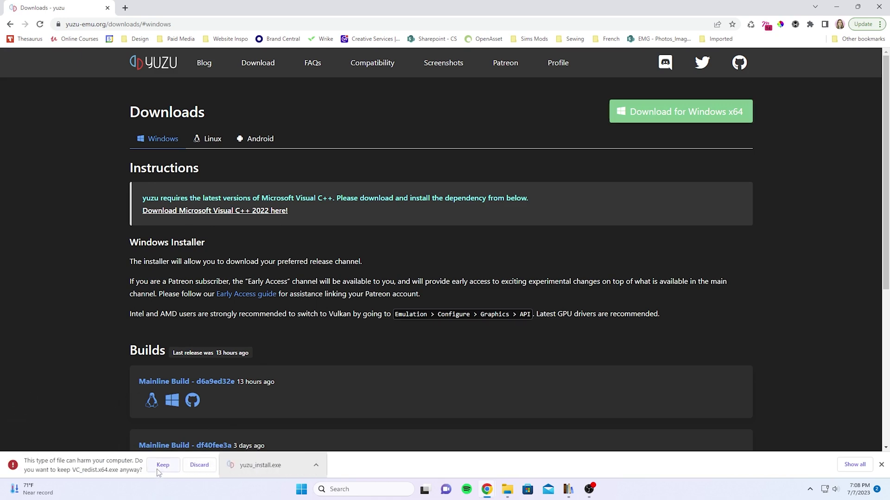
{"action": "left_click", "coordinate": [157, 469]}
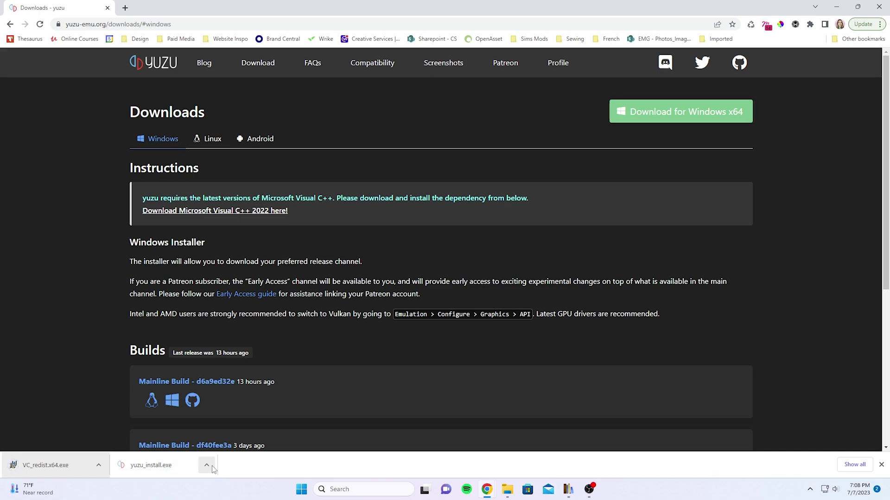
{"action": "left_click", "coordinate": [857, 7]}
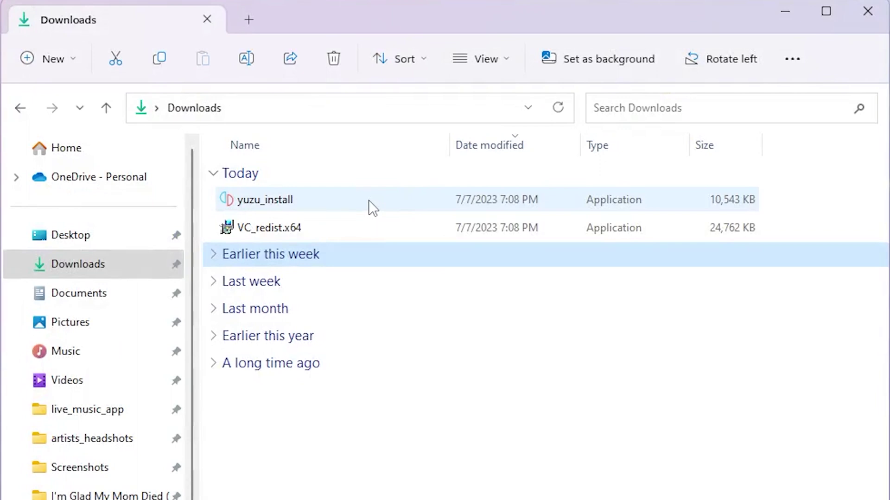
Install the Visual C++ 2015-2022 x64 redistributable from VC_redist.x64, accepting the license terms
{"action": "left_click", "coordinate": [307, 201]}
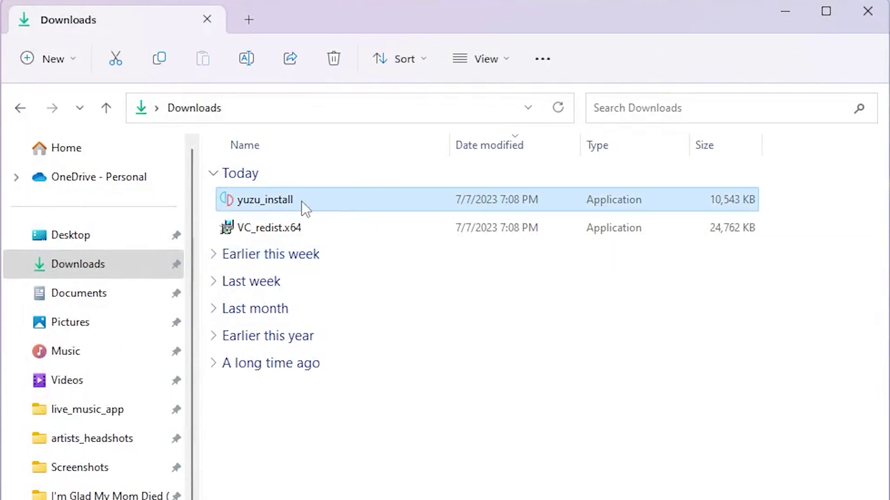
{"action": "left_click", "coordinate": [258, 223]}
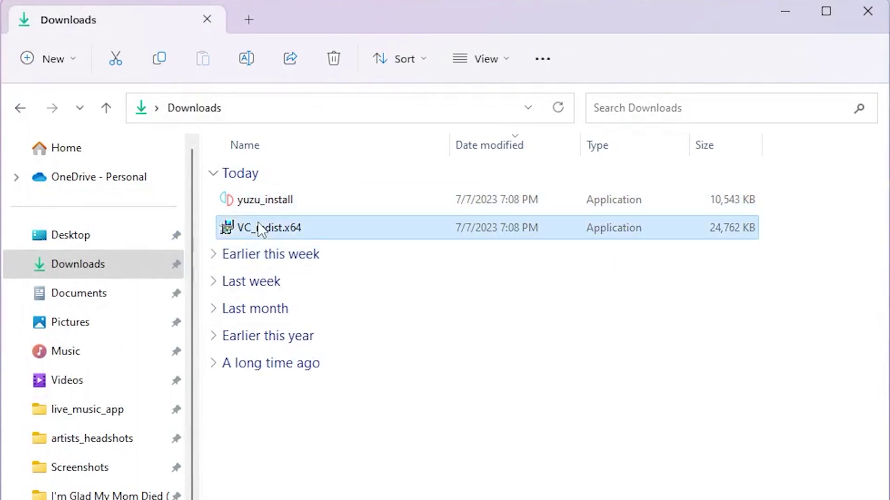
{"action": "double_click", "coordinate": [258, 223]}
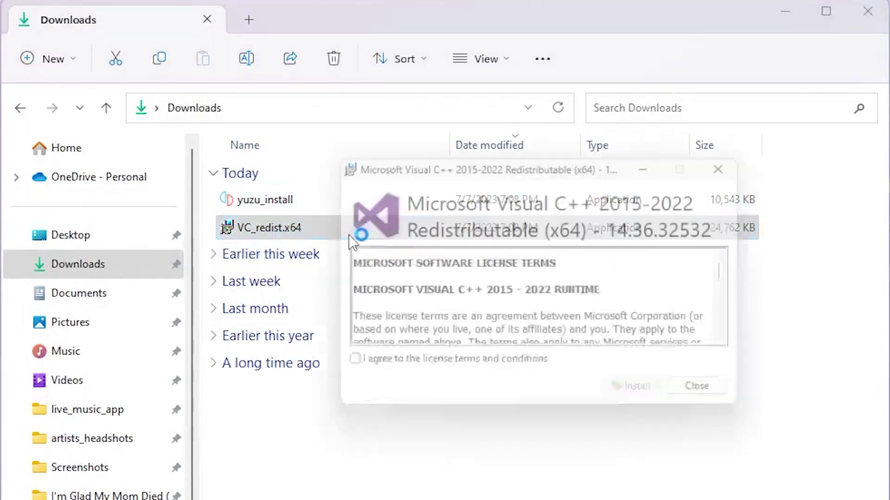
{"action": "left_click", "coordinate": [436, 371]}
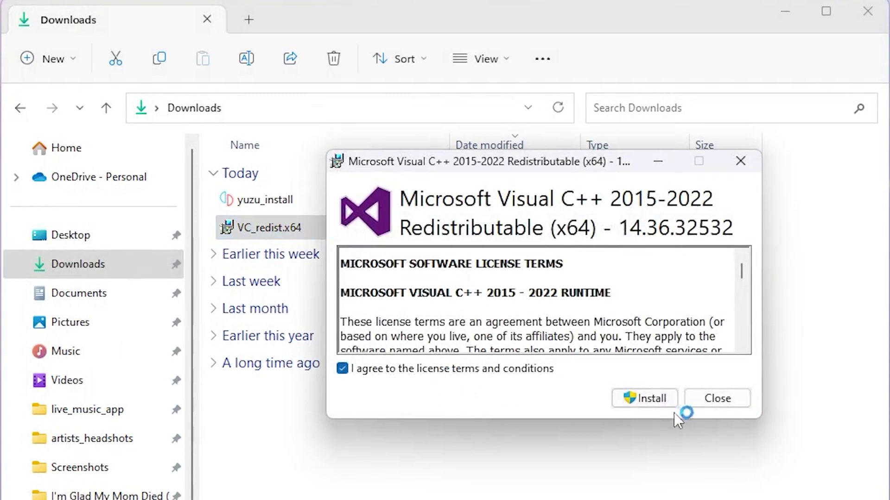
{"action": "left_click", "coordinate": [652, 402]}
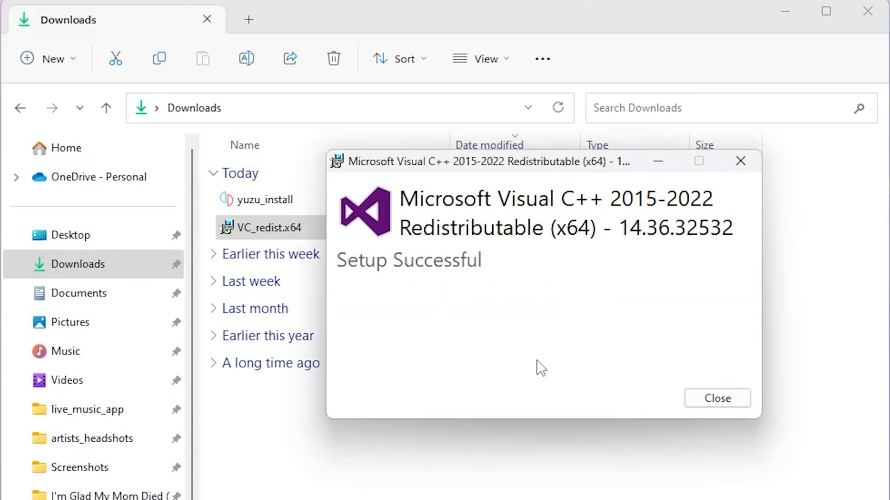
{"action": "left_click", "coordinate": [711, 403]}
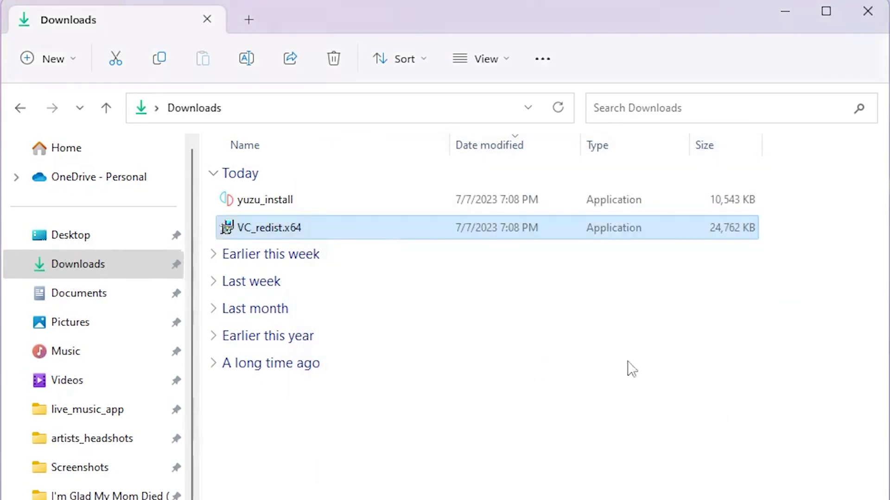
Run yuzu_install and install the yuzu package with a shortcut
{"action": "double_click", "coordinate": [318, 201]}
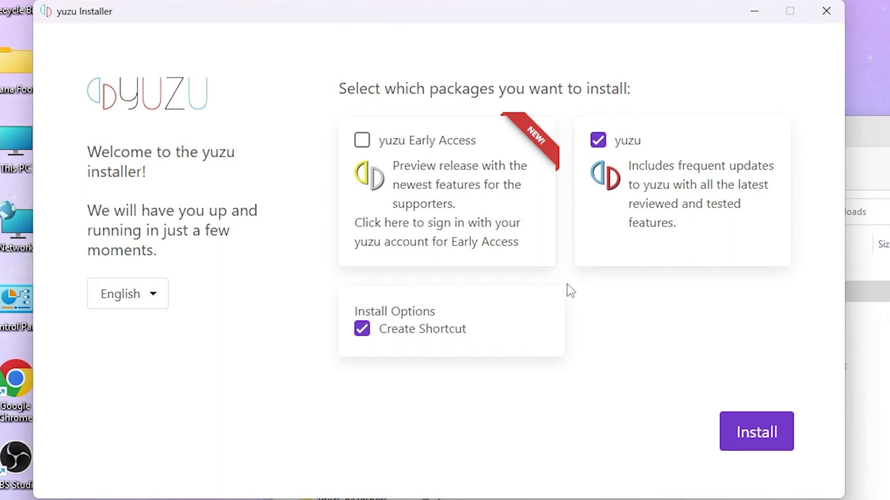
{"action": "left_click", "coordinate": [763, 446]}
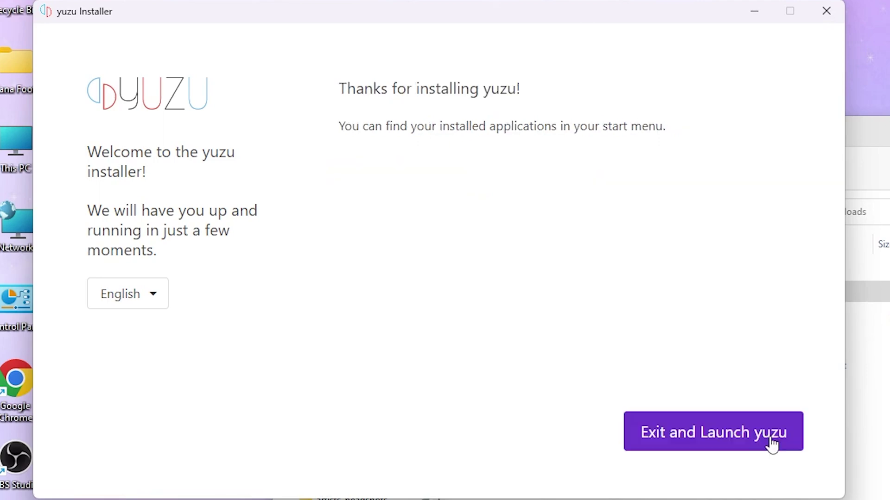
Exit the installer, launching yuzu, and close the Downloads window
{"action": "left_click", "coordinate": [773, 442]}
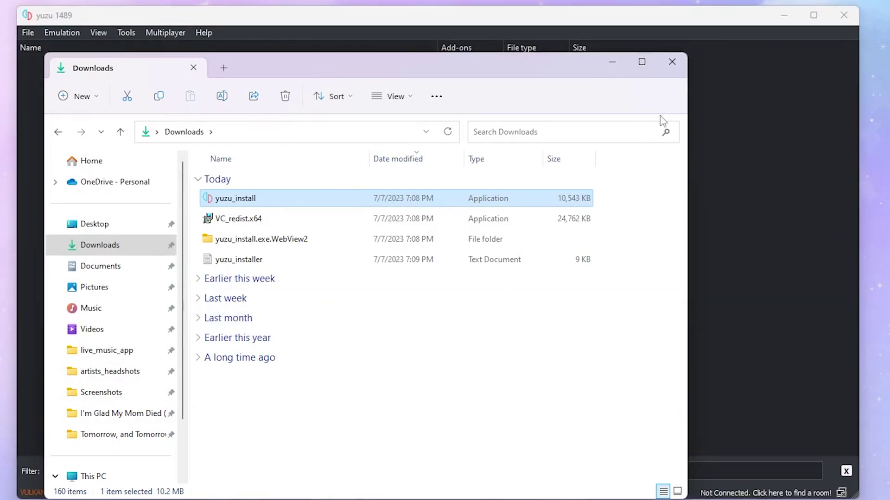
{"action": "left_click", "coordinate": [672, 62]}
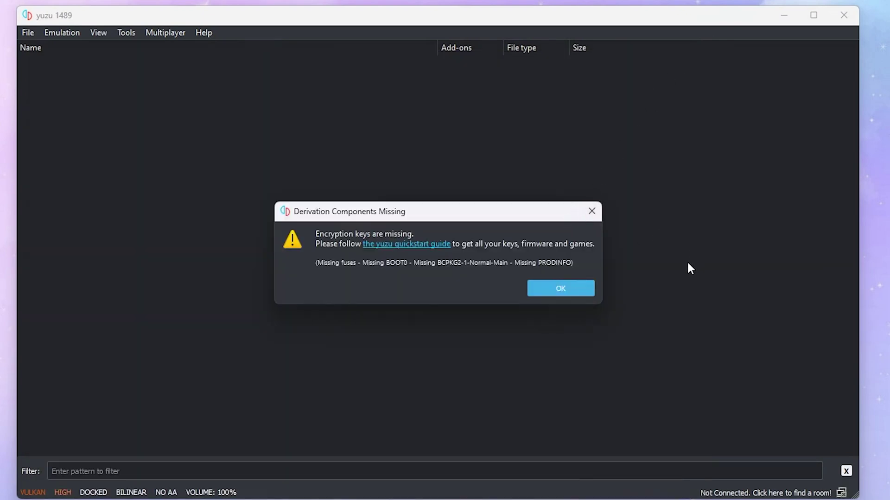
Dismiss the Derivation Components Missing warning with OK
{"action": "left_click", "coordinate": [576, 292]}
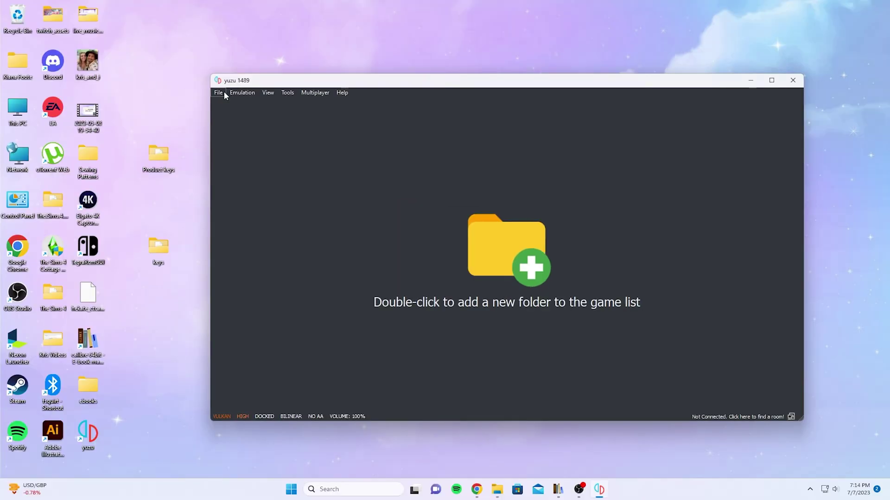
Move the desktop keys folder into yuzu's data folder
{"action": "left_click", "coordinate": [31, 32]}
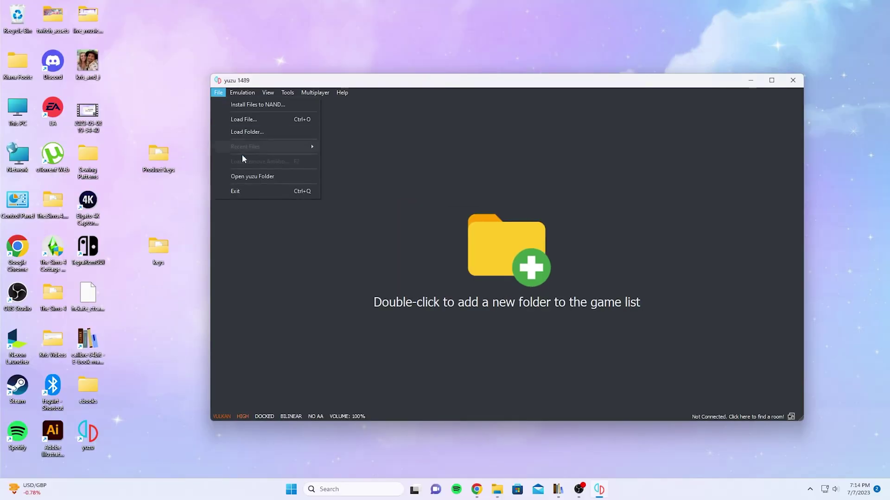
{"action": "left_click", "coordinate": [254, 179]}
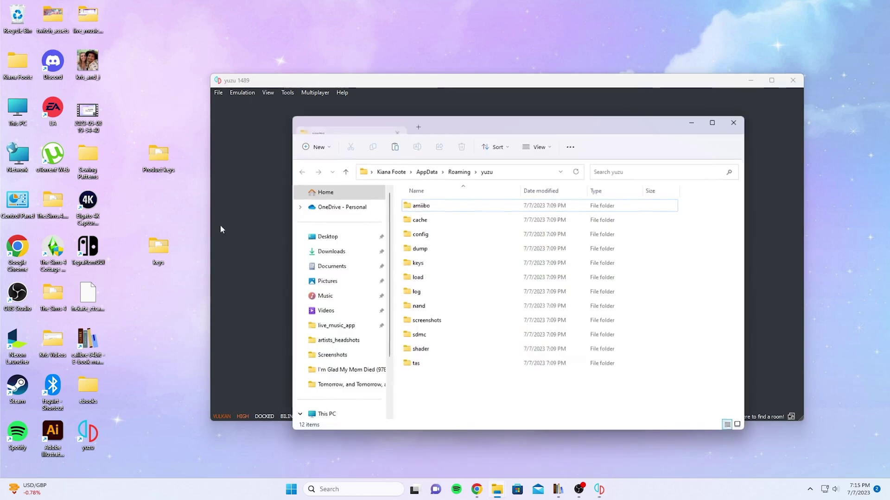
{"action": "left_click_drag", "start_coordinate": [158, 258], "coordinate": [545, 415]}
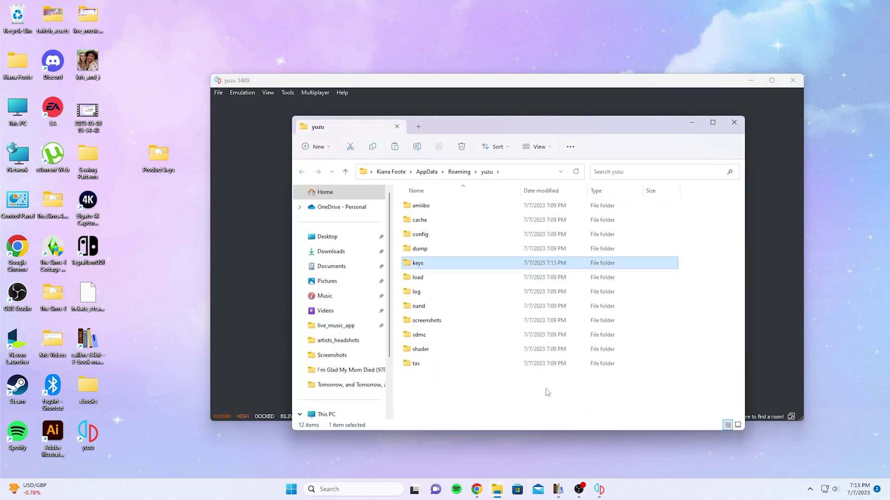
{"action": "left_click", "coordinate": [735, 127]}
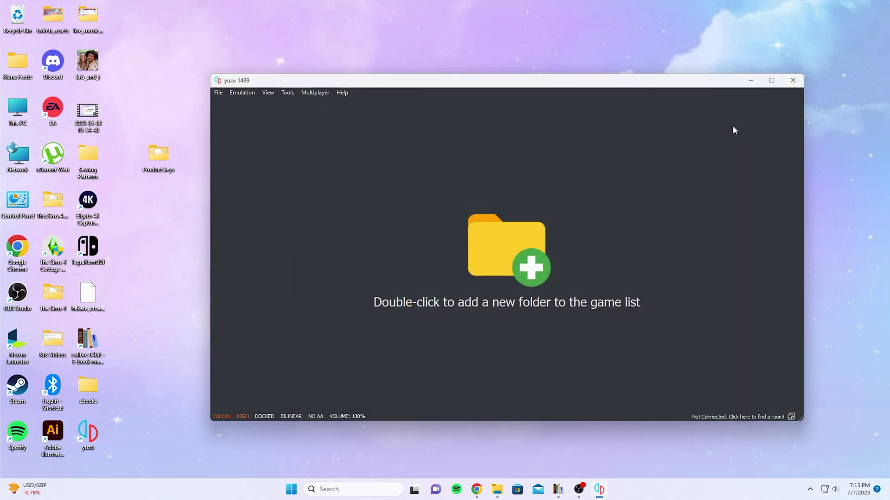
Close yuzu and relaunch it from the desktop shortcut
{"action": "left_click", "coordinate": [793, 80]}
{"action": "double_click", "coordinate": [87, 428]}
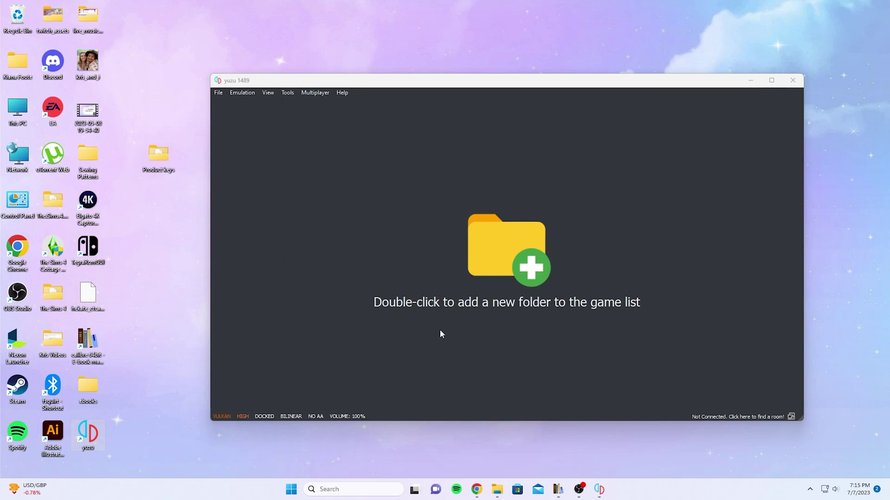
{"action": "left_click", "coordinate": [268, 92]}
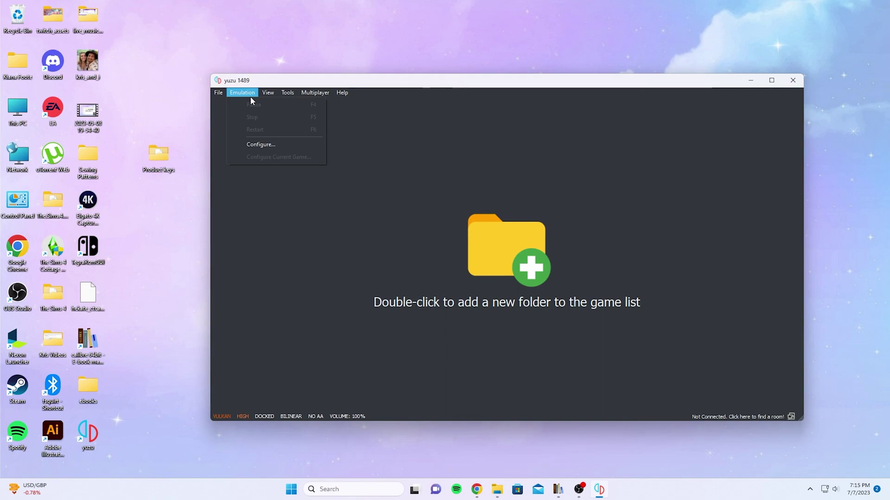
Review the Graphics and Advanced graphics tabs, then view Controls with Player 1 on Xbox One Controller 0
{"action": "left_click", "coordinate": [260, 144]}
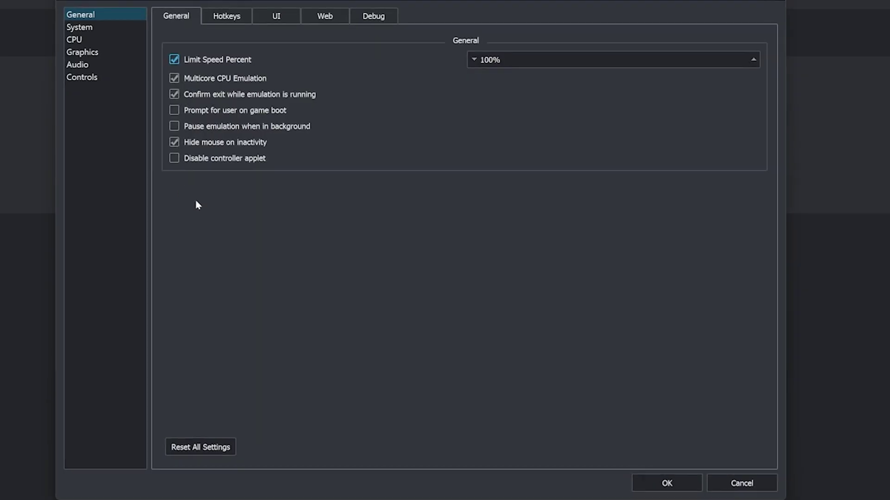
{"action": "left_click", "coordinate": [104, 52]}
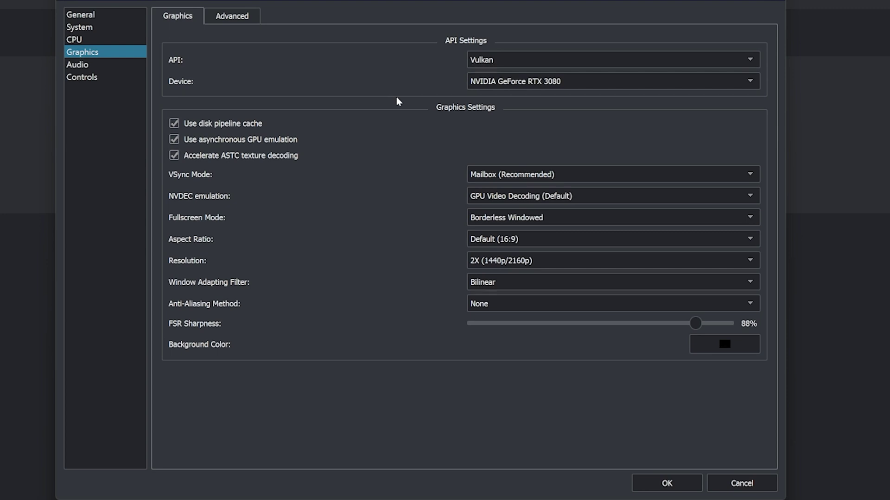
{"action": "left_click", "coordinate": [224, 21]}
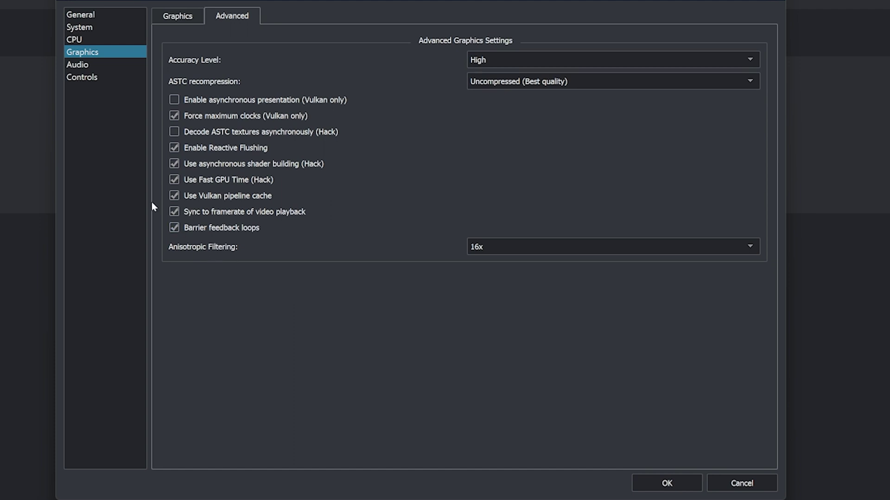
{"action": "left_click", "coordinate": [95, 79]}
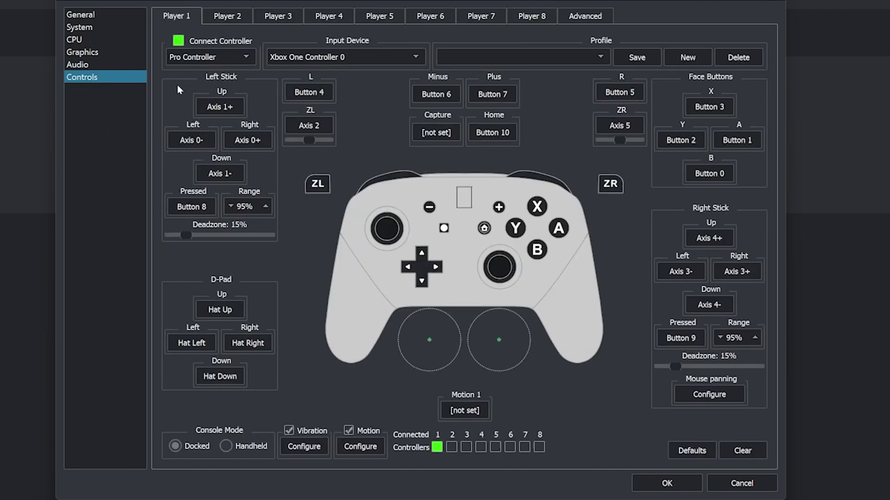
Set Player 1 to Pro Controller on Xbox One Controller 0 and bind X to Button 3
{"action": "left_click", "coordinate": [249, 60]}
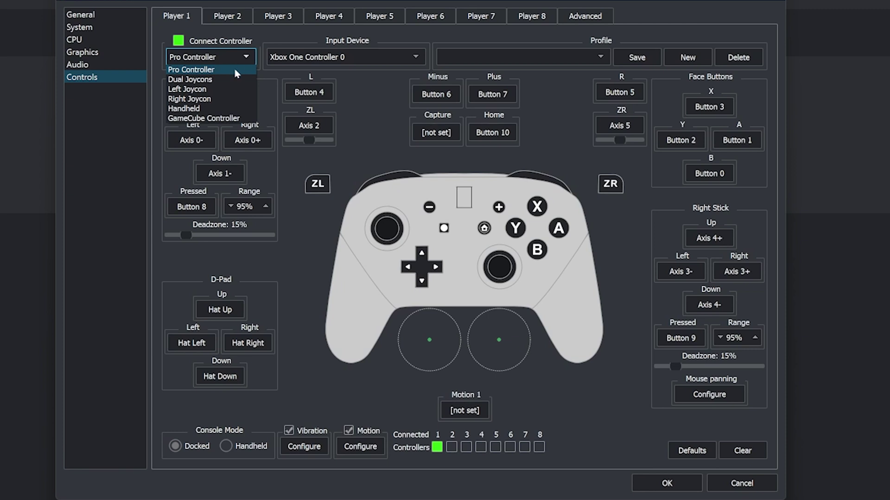
{"action": "left_click", "coordinate": [247, 59]}
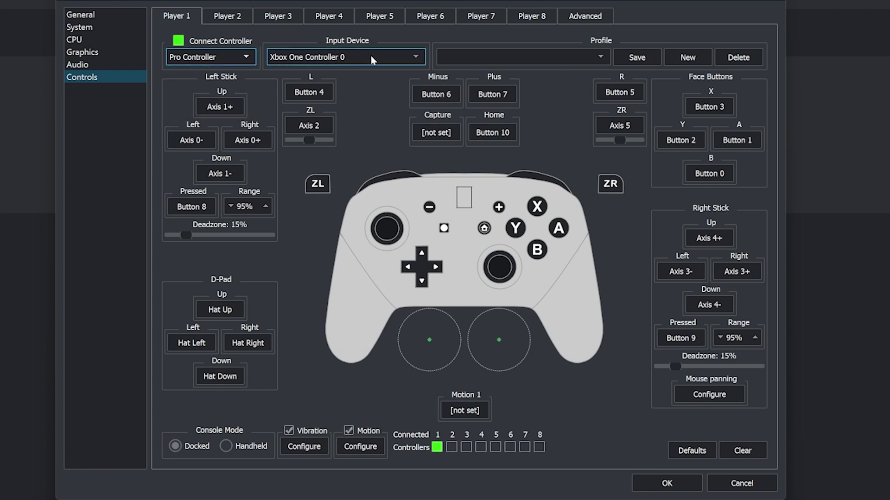
{"action": "left_click", "coordinate": [416, 58]}
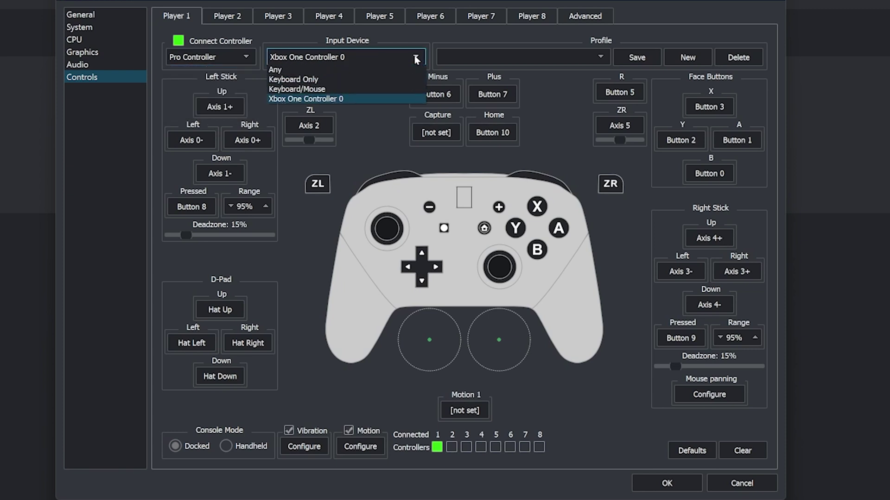
{"action": "left_click", "coordinate": [367, 97]}
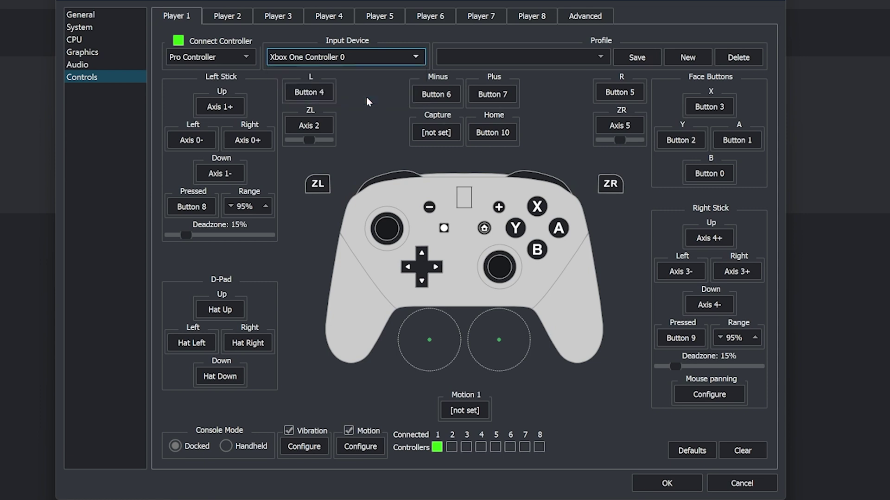
{"action": "left_click", "coordinate": [724, 110]}
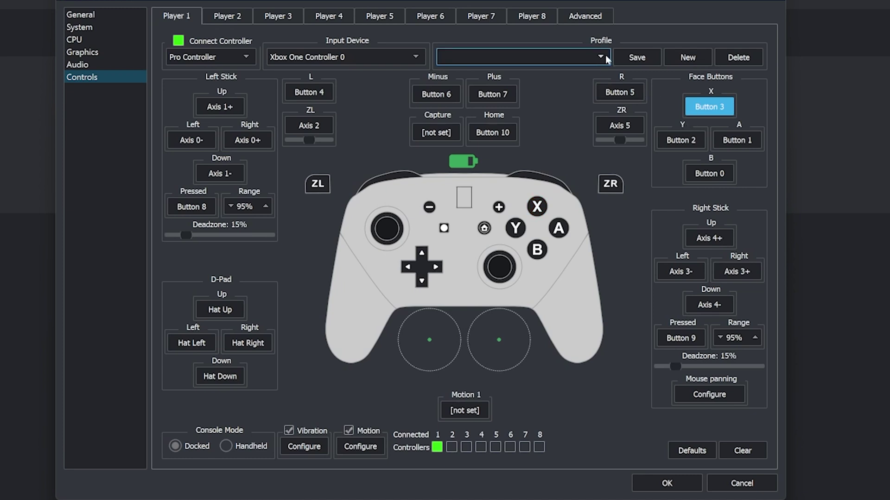
Abandon the new 'xbox 1' profile, load the saved Xbox profile instead, and confirm with OK
{"action": "left_click", "coordinate": [678, 61]}
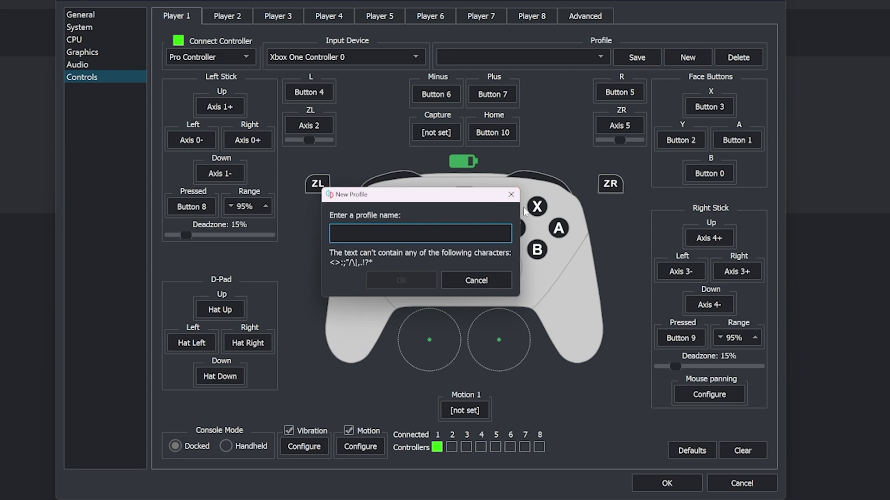
{"action": "type", "text": "xbox 1"}
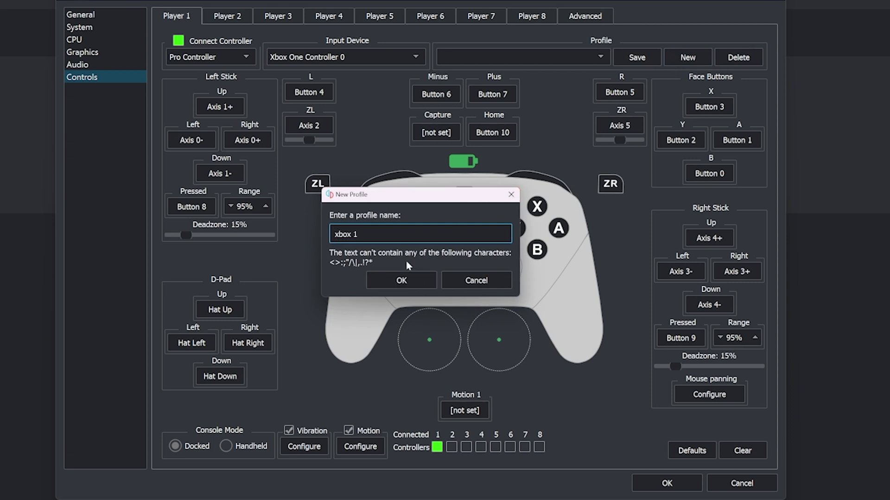
{"action": "left_click", "coordinate": [512, 195]}
{"action": "left_click", "coordinate": [594, 58]}
{"action": "left_click", "coordinate": [540, 68]}
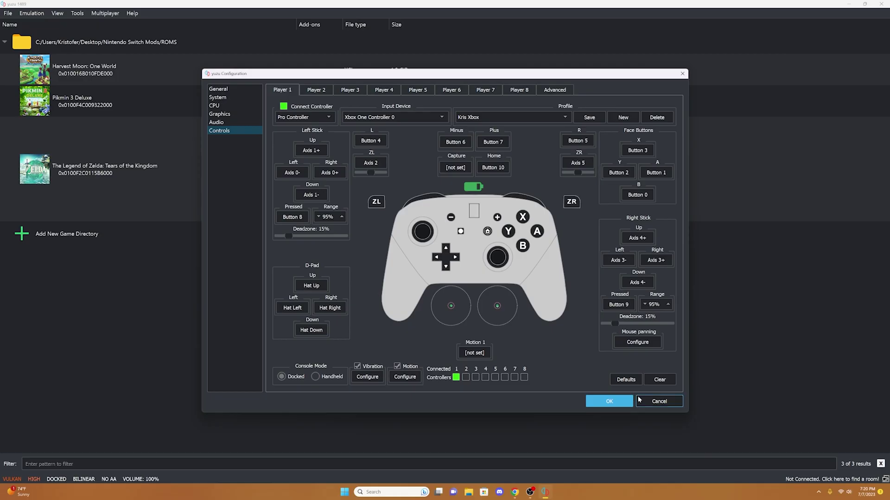
{"action": "left_click", "coordinate": [671, 490]}
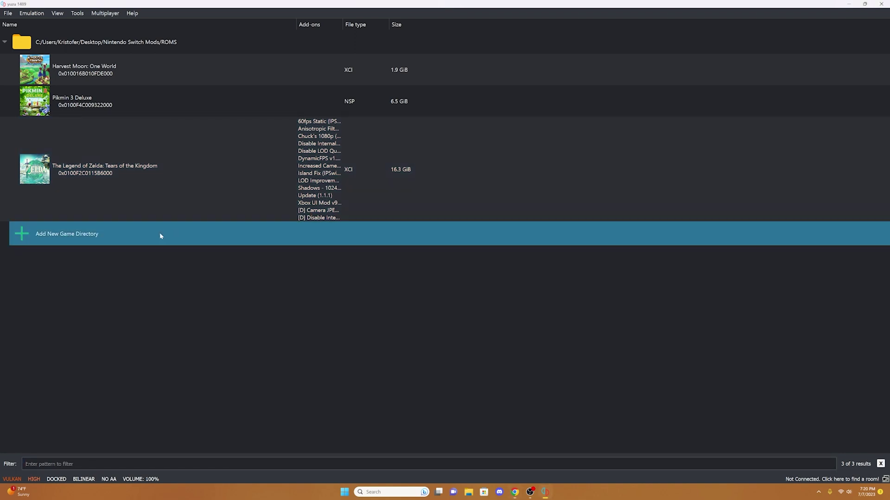
Add Desktop > Nintendo Switch Mods > ROMS as a game directory
{"action": "double_click", "coordinate": [82, 239]}
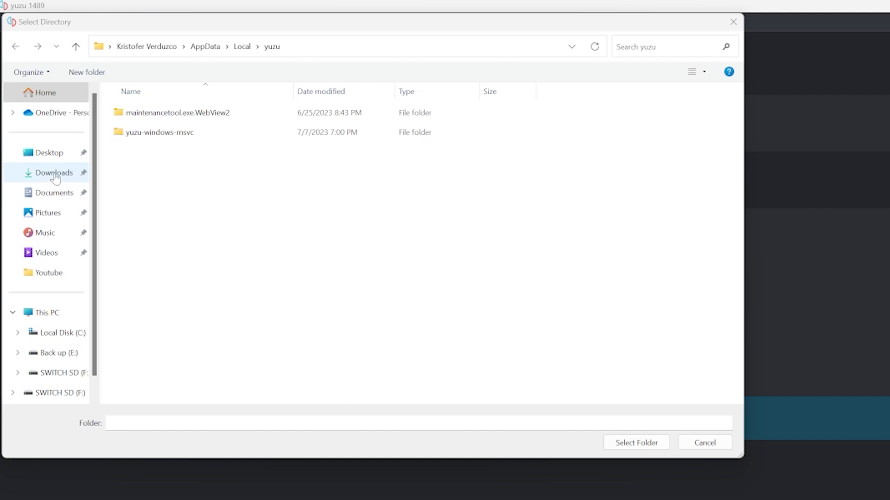
{"action": "left_click", "coordinate": [52, 155]}
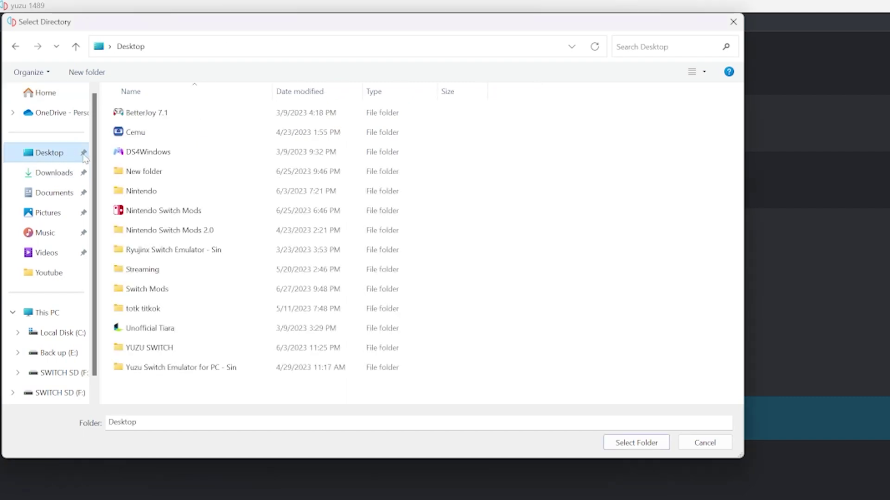
{"action": "double_click", "coordinate": [163, 211]}
{"action": "left_click", "coordinate": [151, 250]}
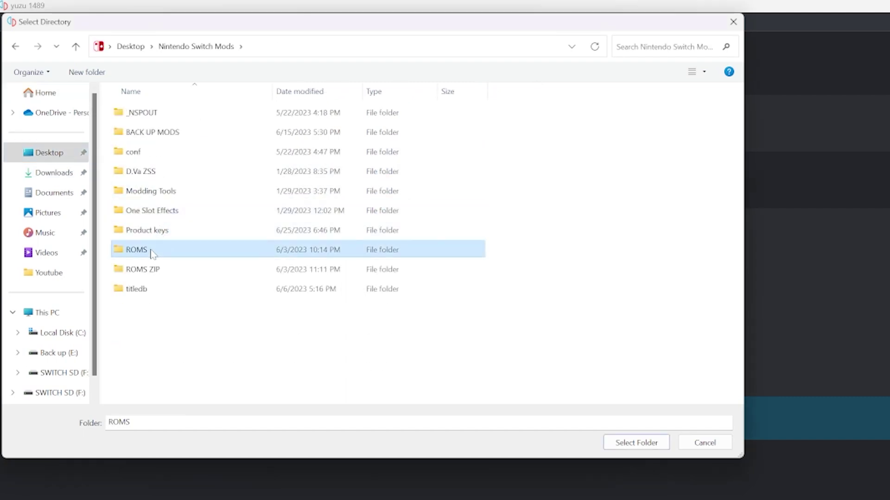
{"action": "left_click", "coordinate": [630, 443]}
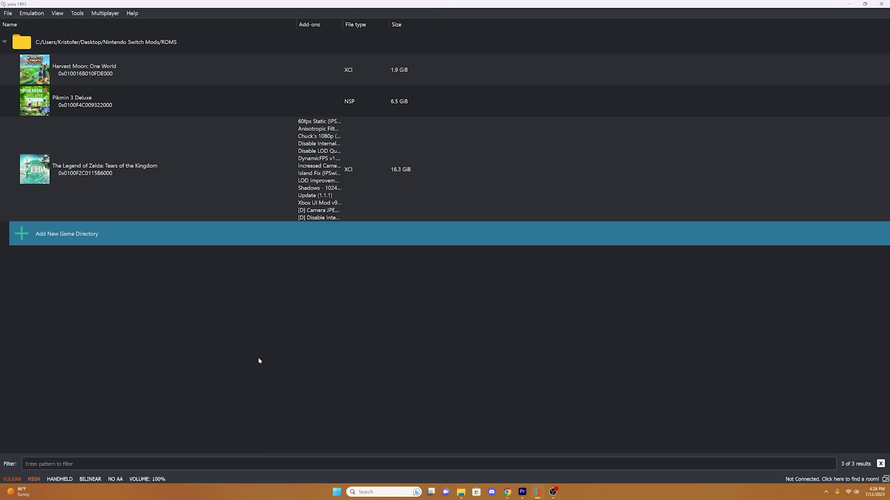
Switch the console mode to Docked and start The Legend of Zelda: Tears of the Kingdom
{"action": "left_click", "coordinate": [59, 479]}
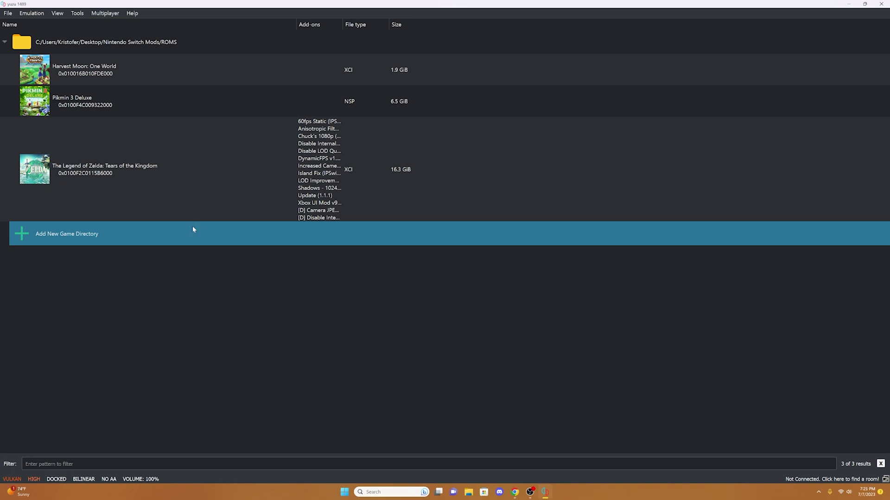
{"action": "left_click", "coordinate": [177, 155]}
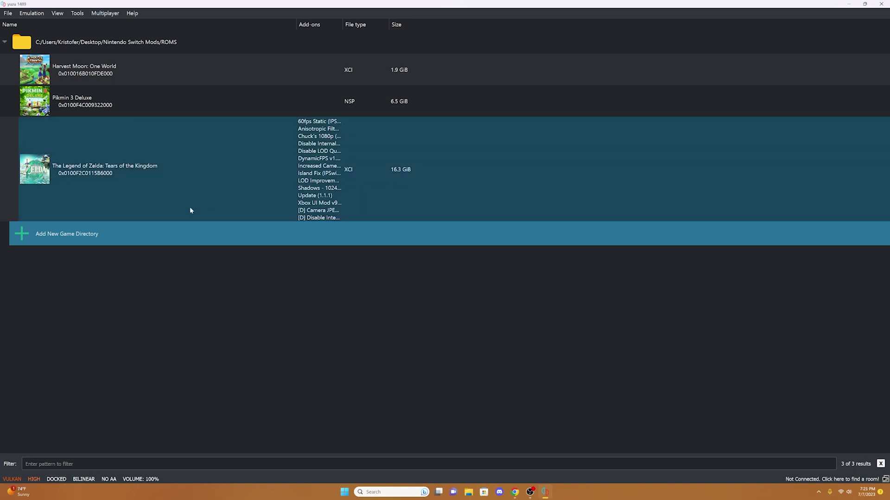
{"action": "left_click", "coordinate": [224, 162]}
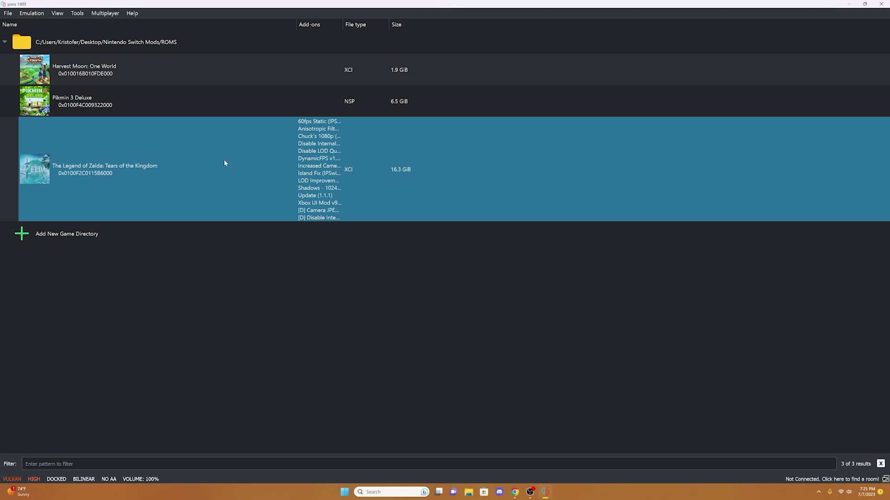
{"action": "double_click", "coordinate": [104, 177]}
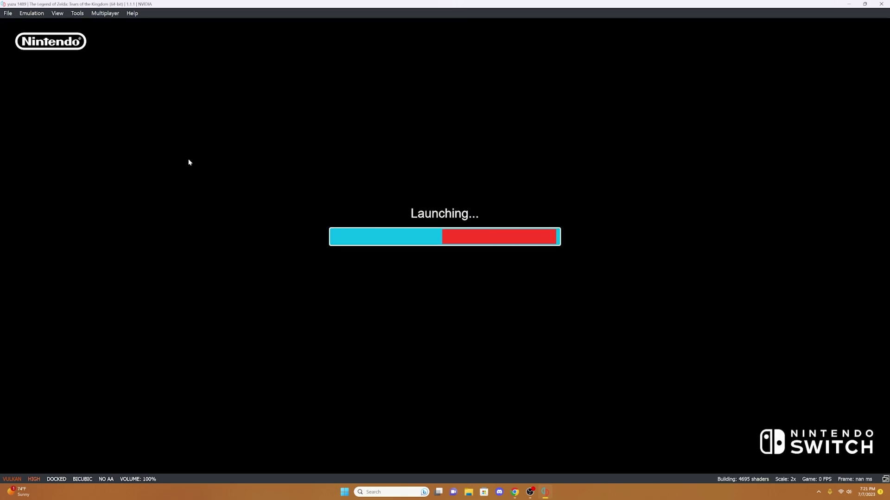